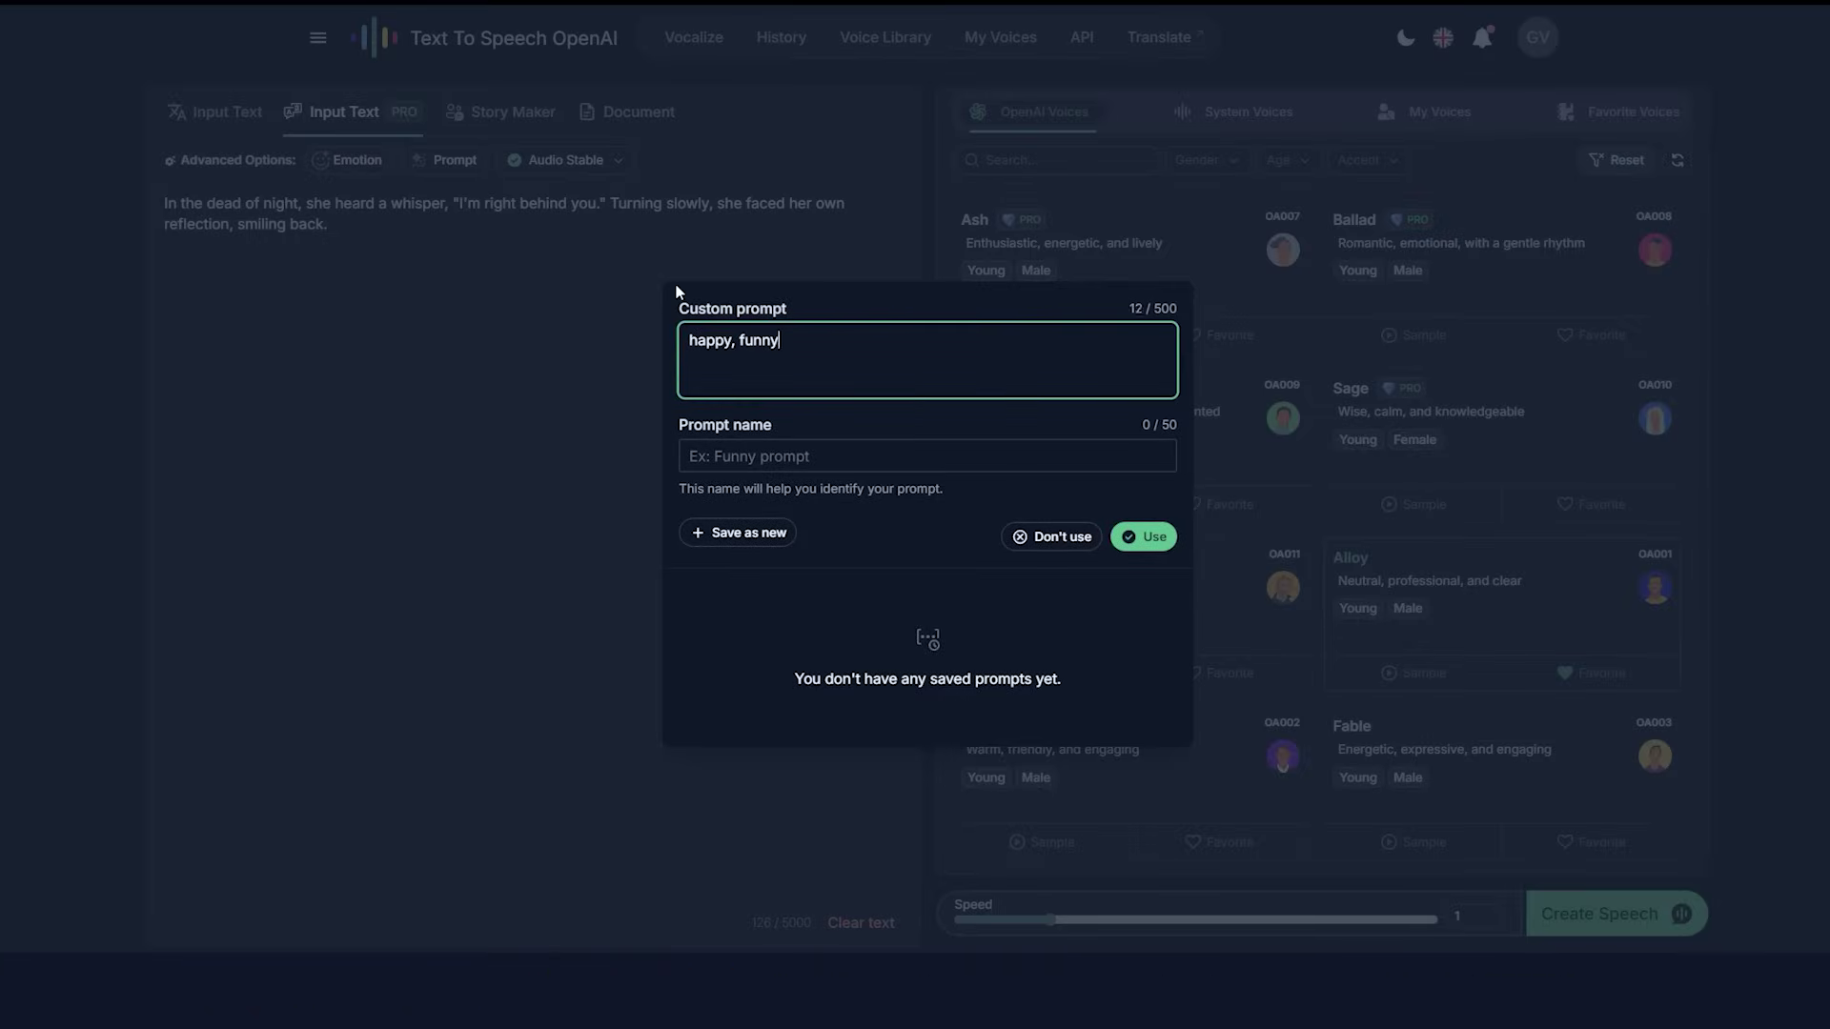
text(, mixed a with )
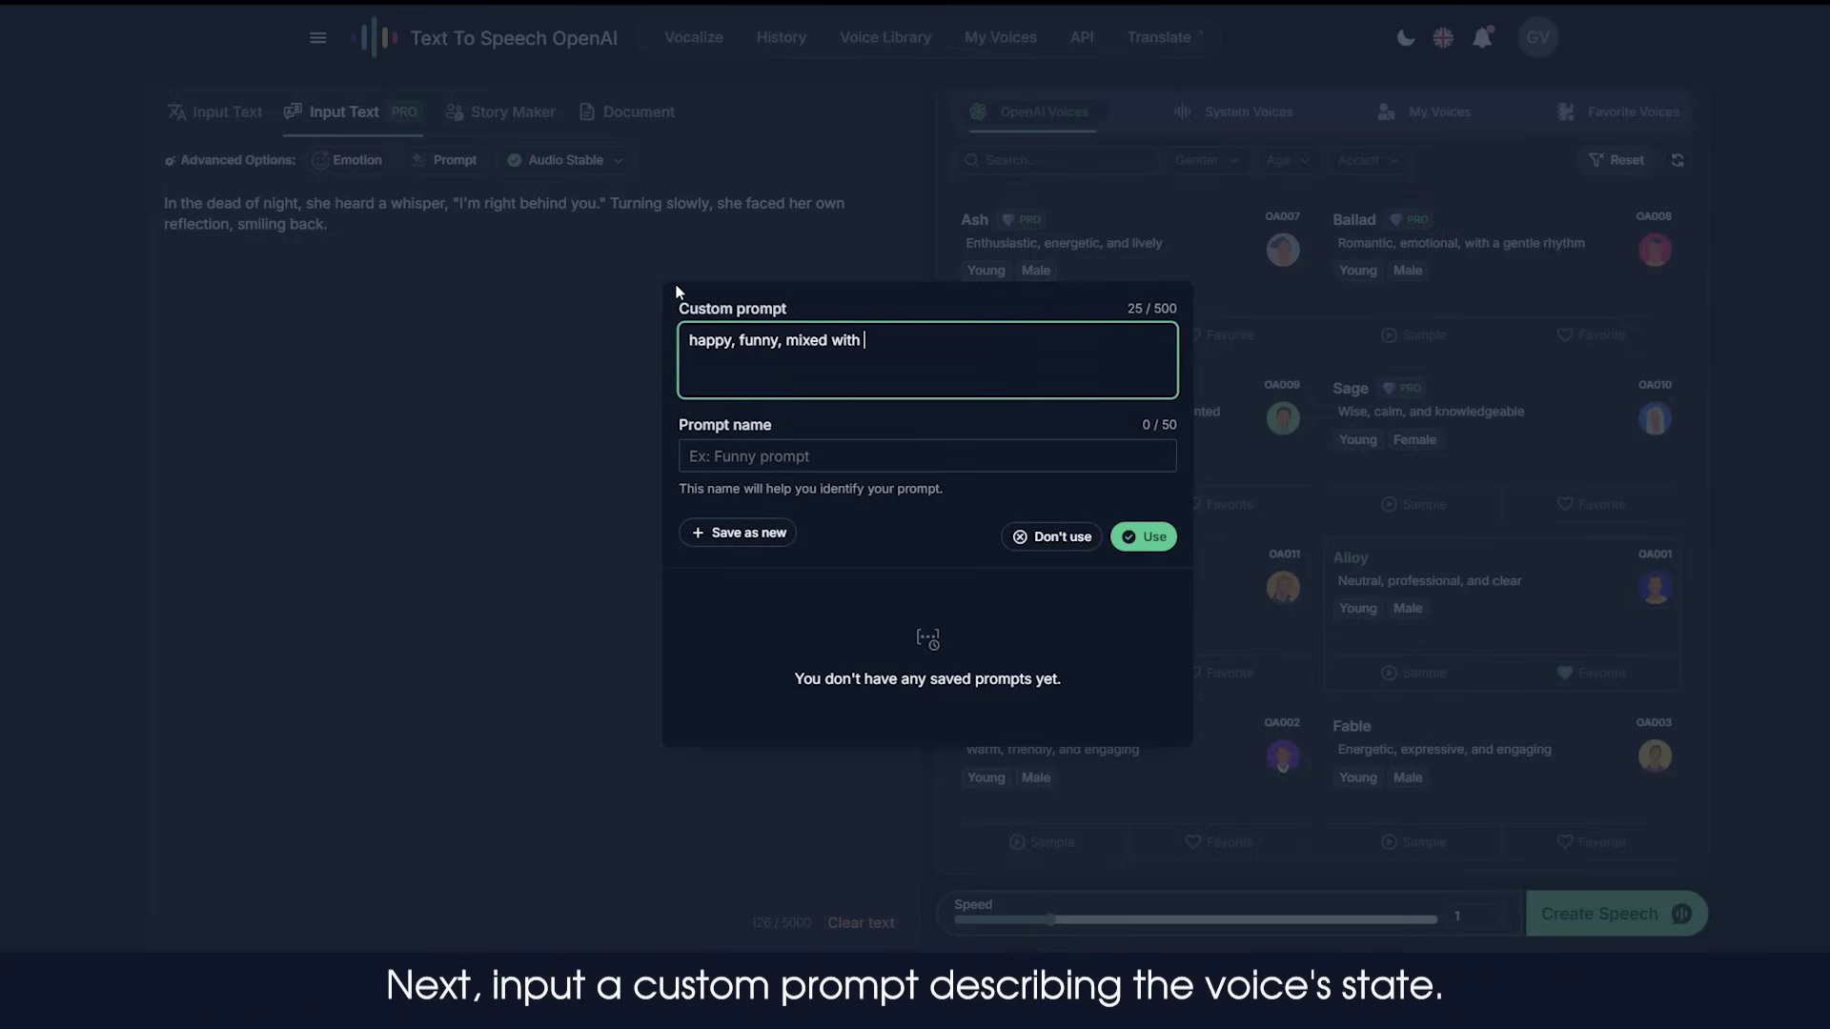
text(light laughter)
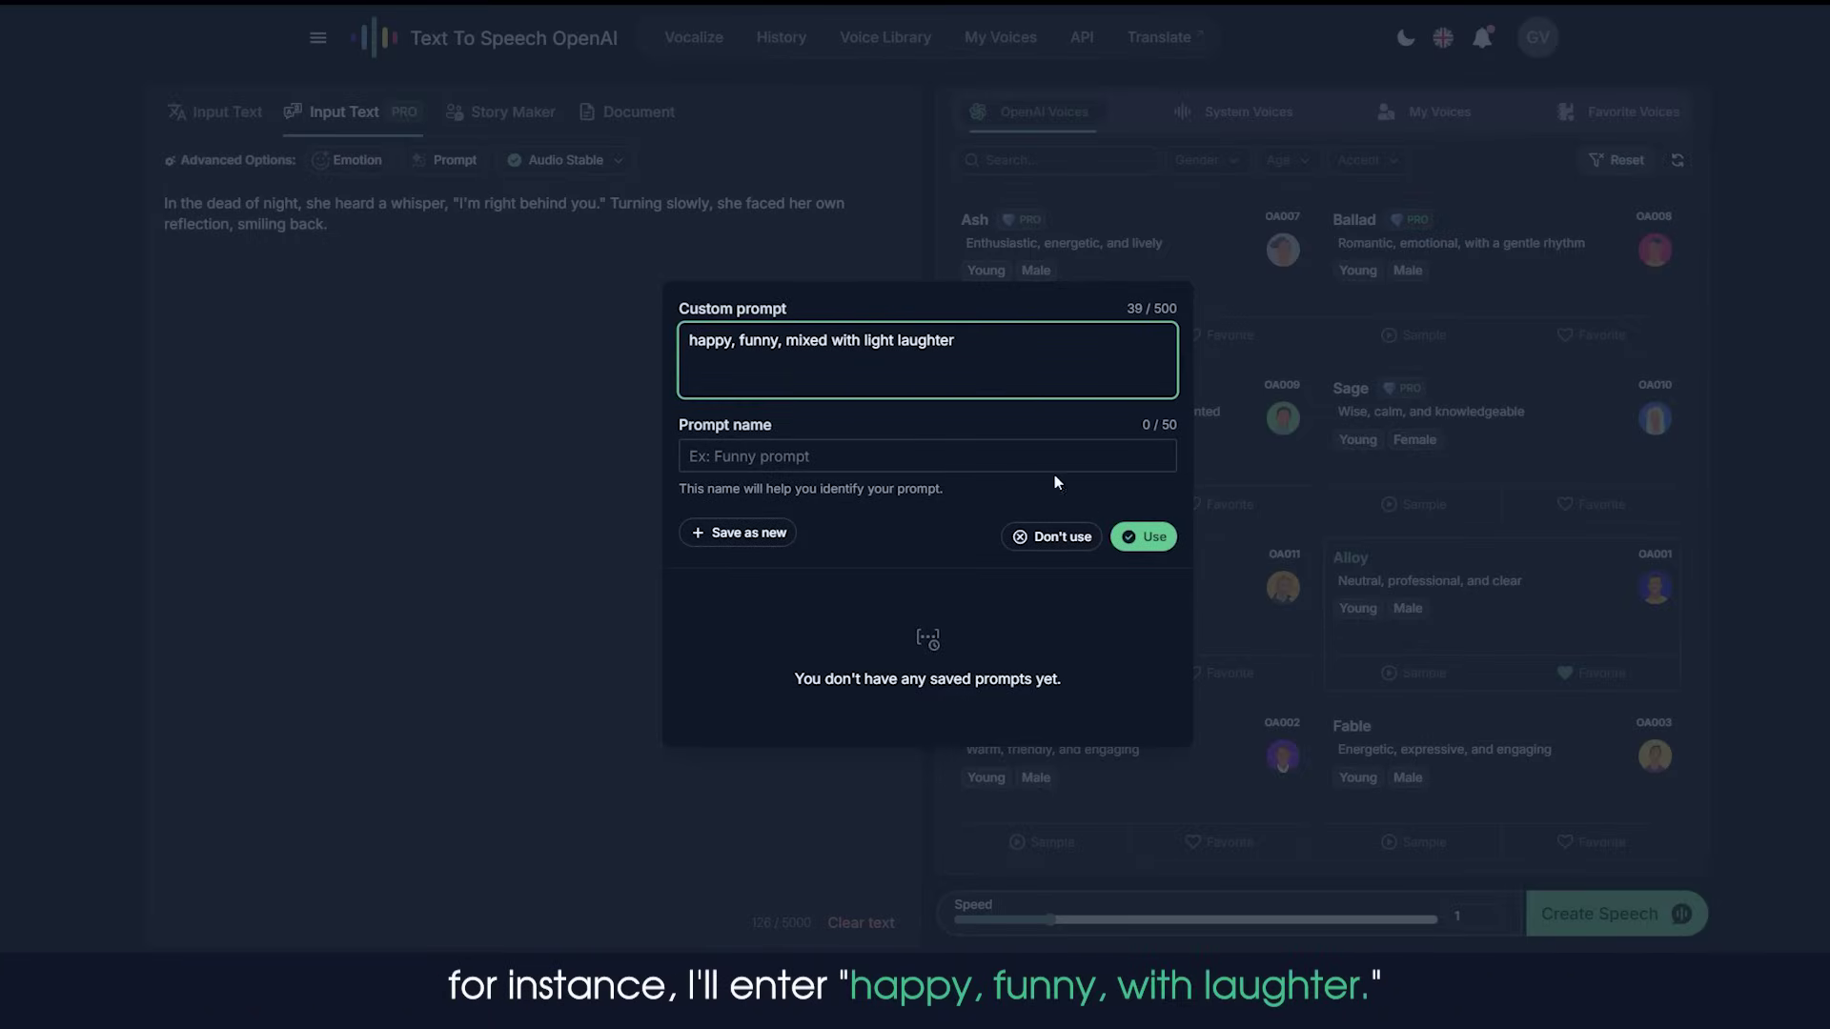
- Name the 'happy, funny, mixed with light laughter' prompt 'funny' and apply it to the story
click(887, 453)
text(fanny)
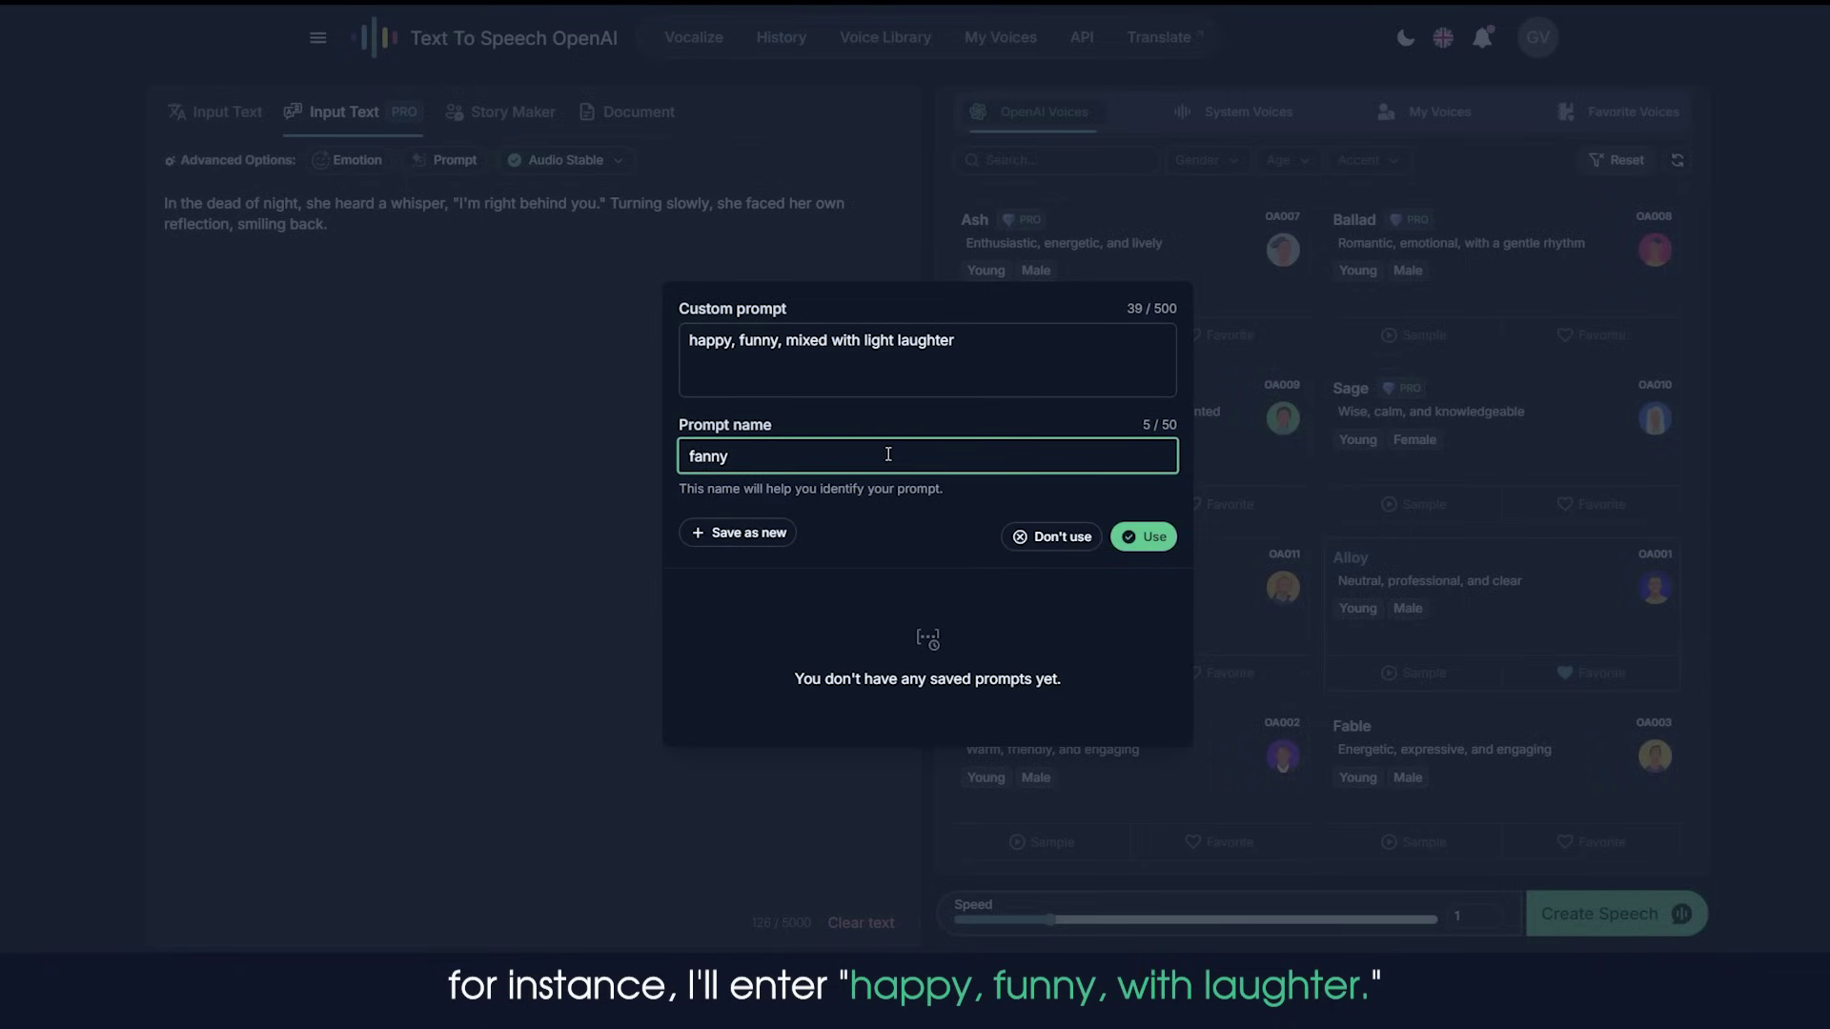
key(BackSpace)
key(BackSpace)
key(BackSpace)
key(BackSpace)
text(funn)
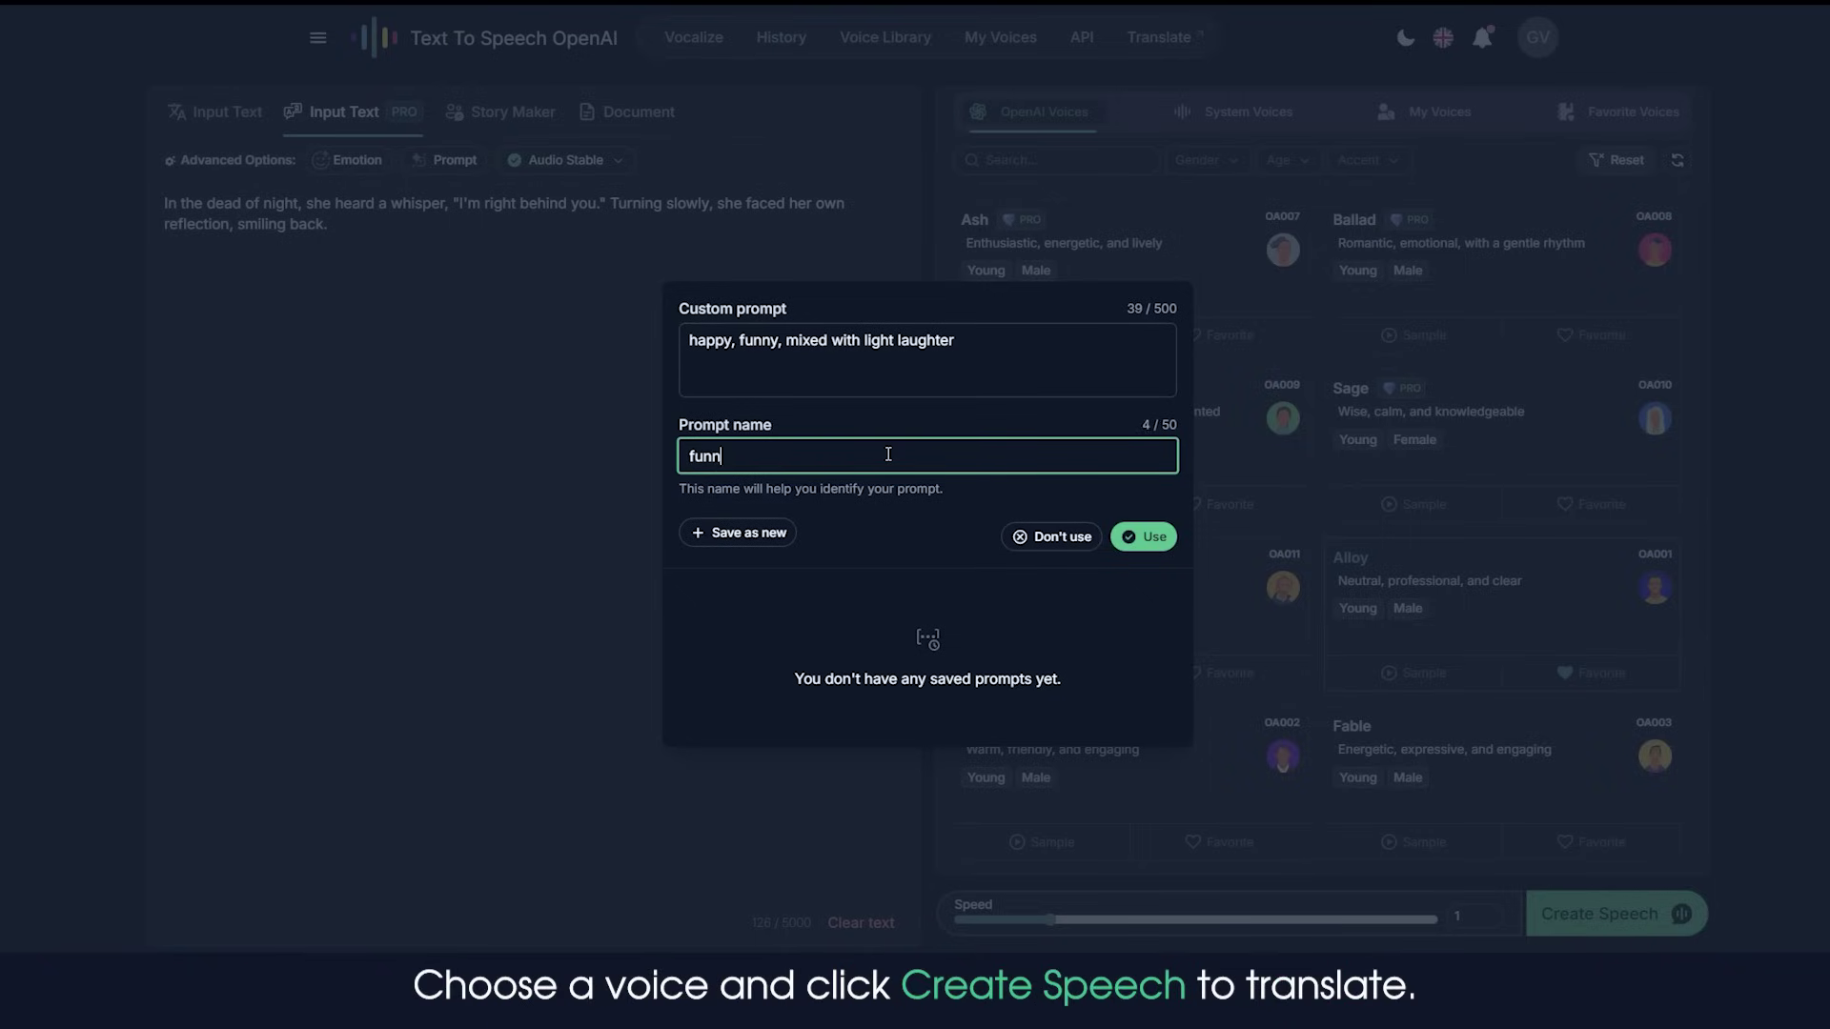
text(y)
click(1144, 536)
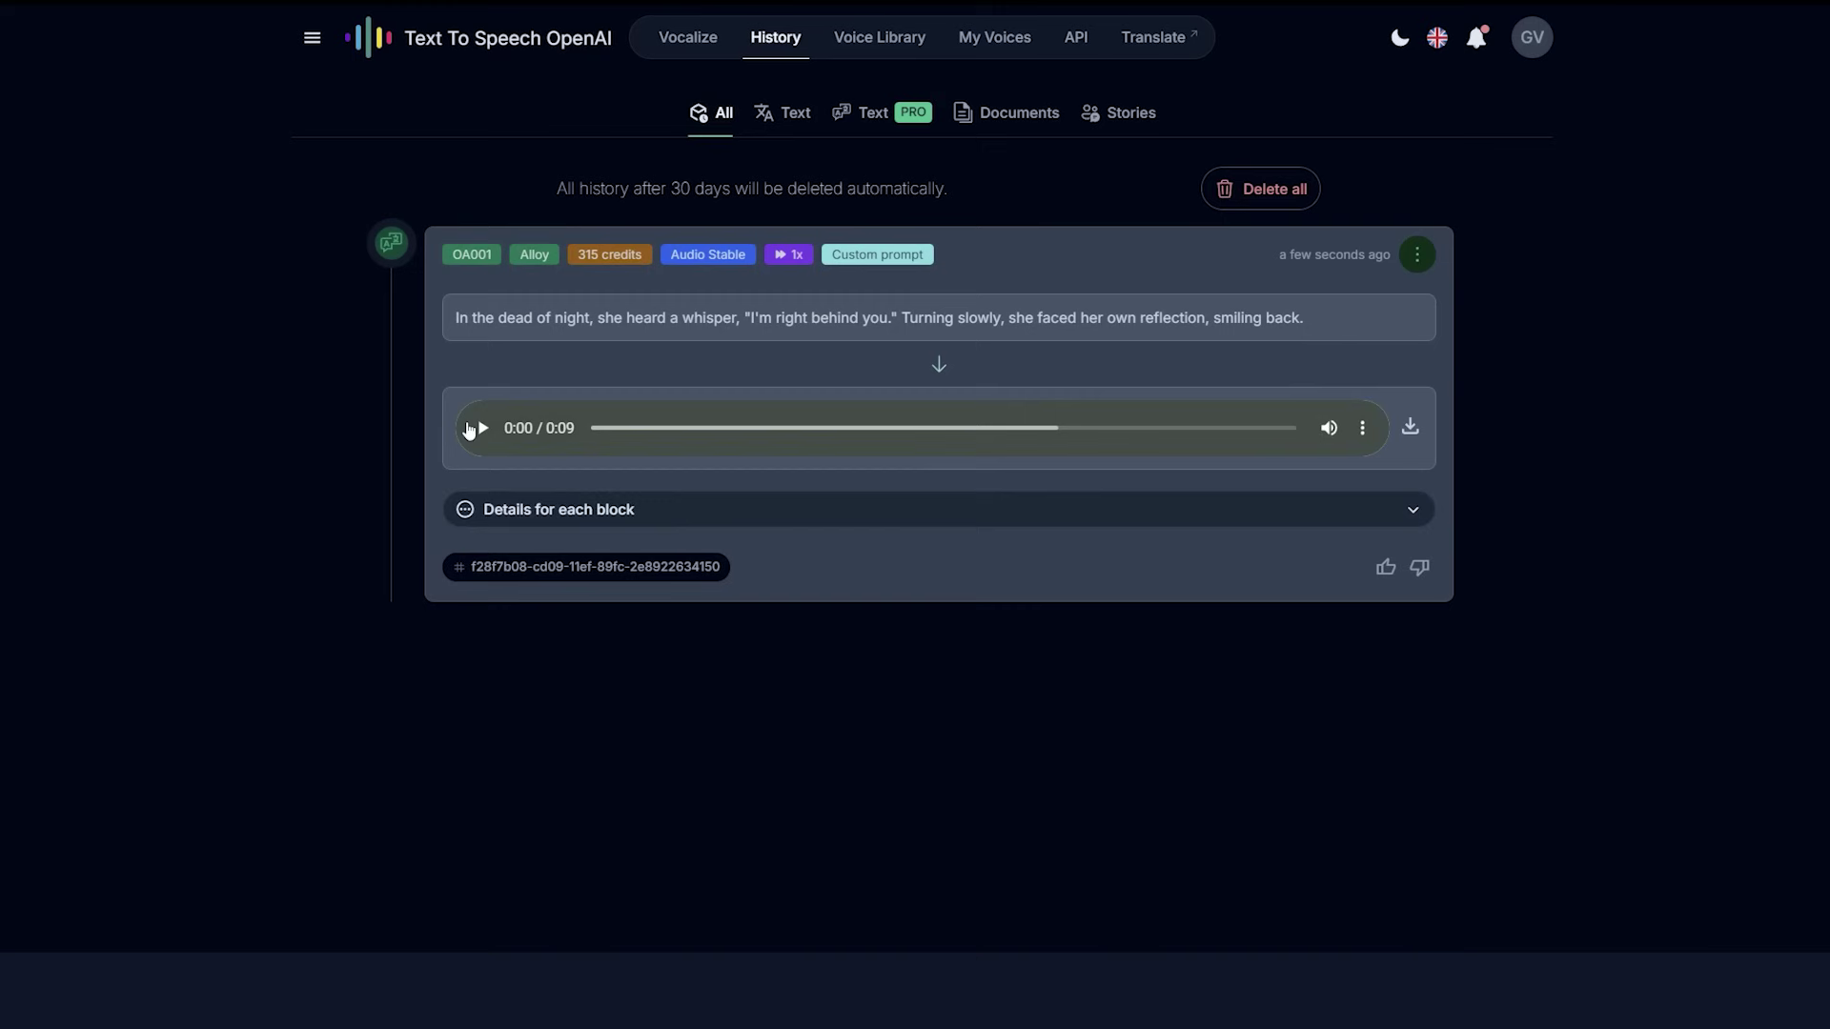
- Play the Alloy narration with the funny prompt from the History list
click(477, 428)
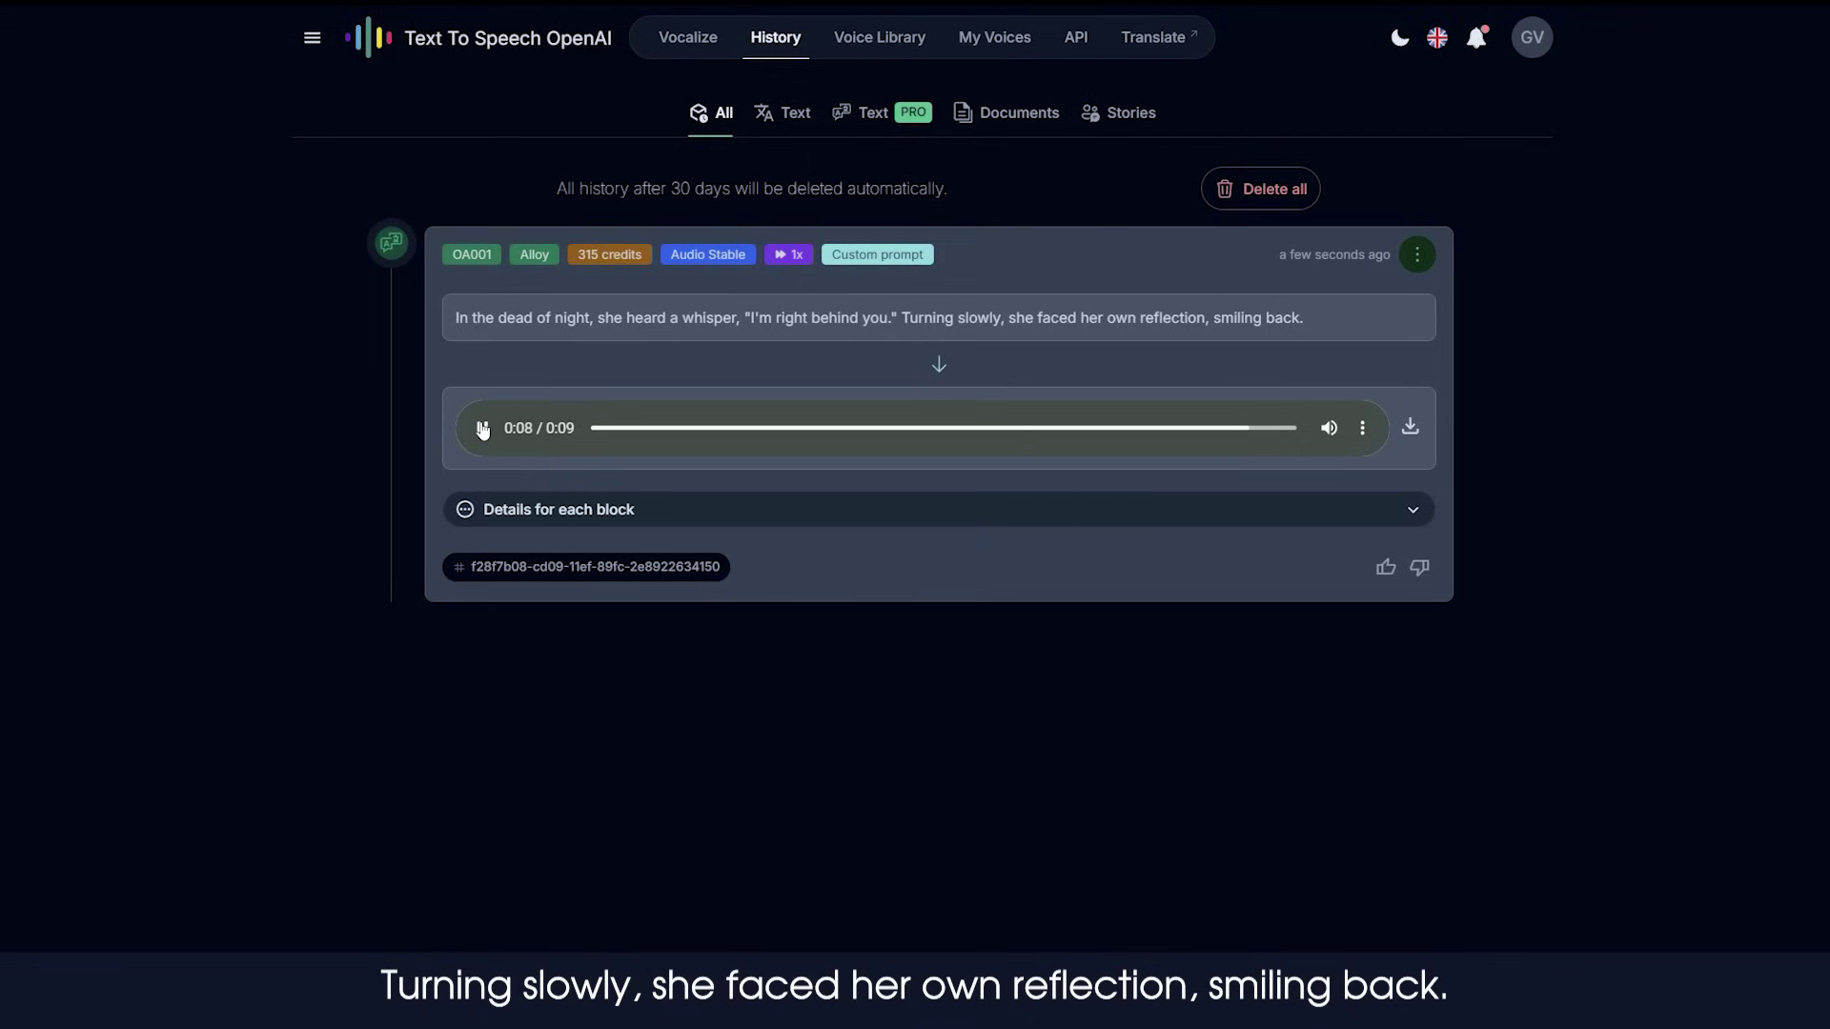
- In Input Text PRO, replace the prompt with 'scared, worried, mixed with crying', named crying, and apply it
click(687, 37)
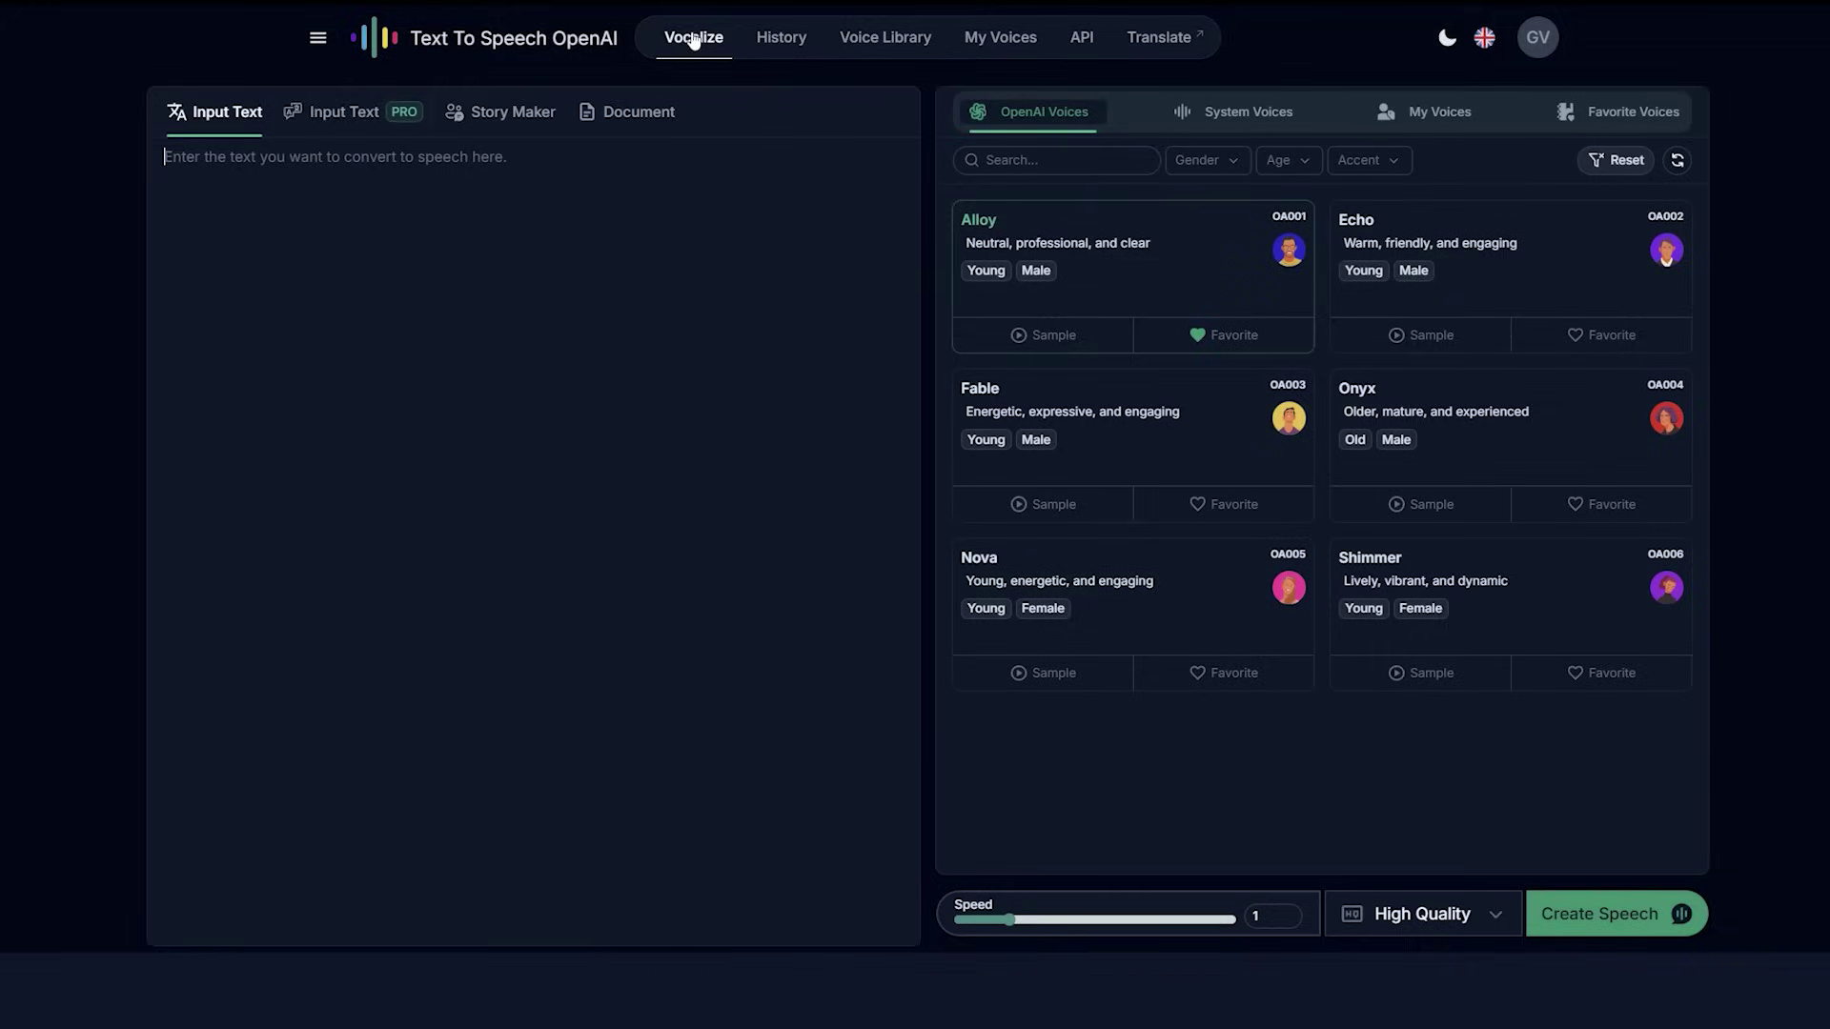
click(343, 112)
click(479, 159)
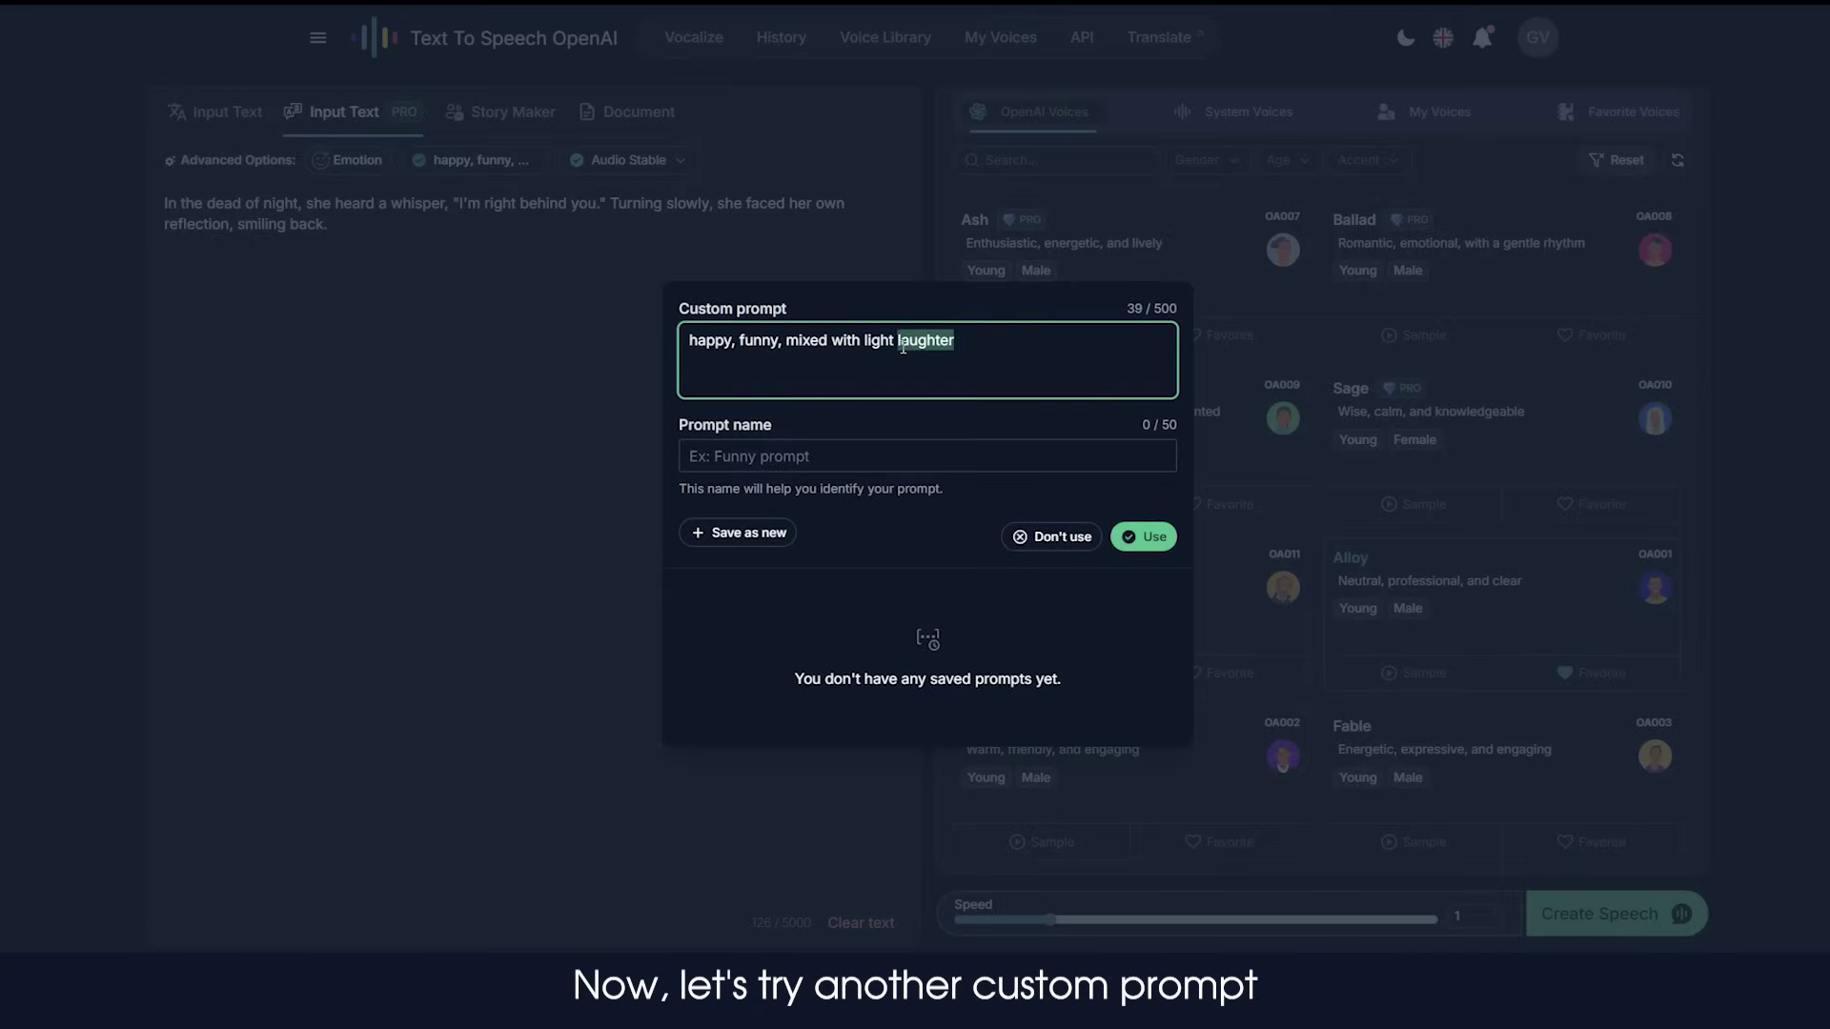
key(ctrl+a)
text(scared, worried, mixed with crying)
click(926, 456)
text(crying)
click(1143, 537)
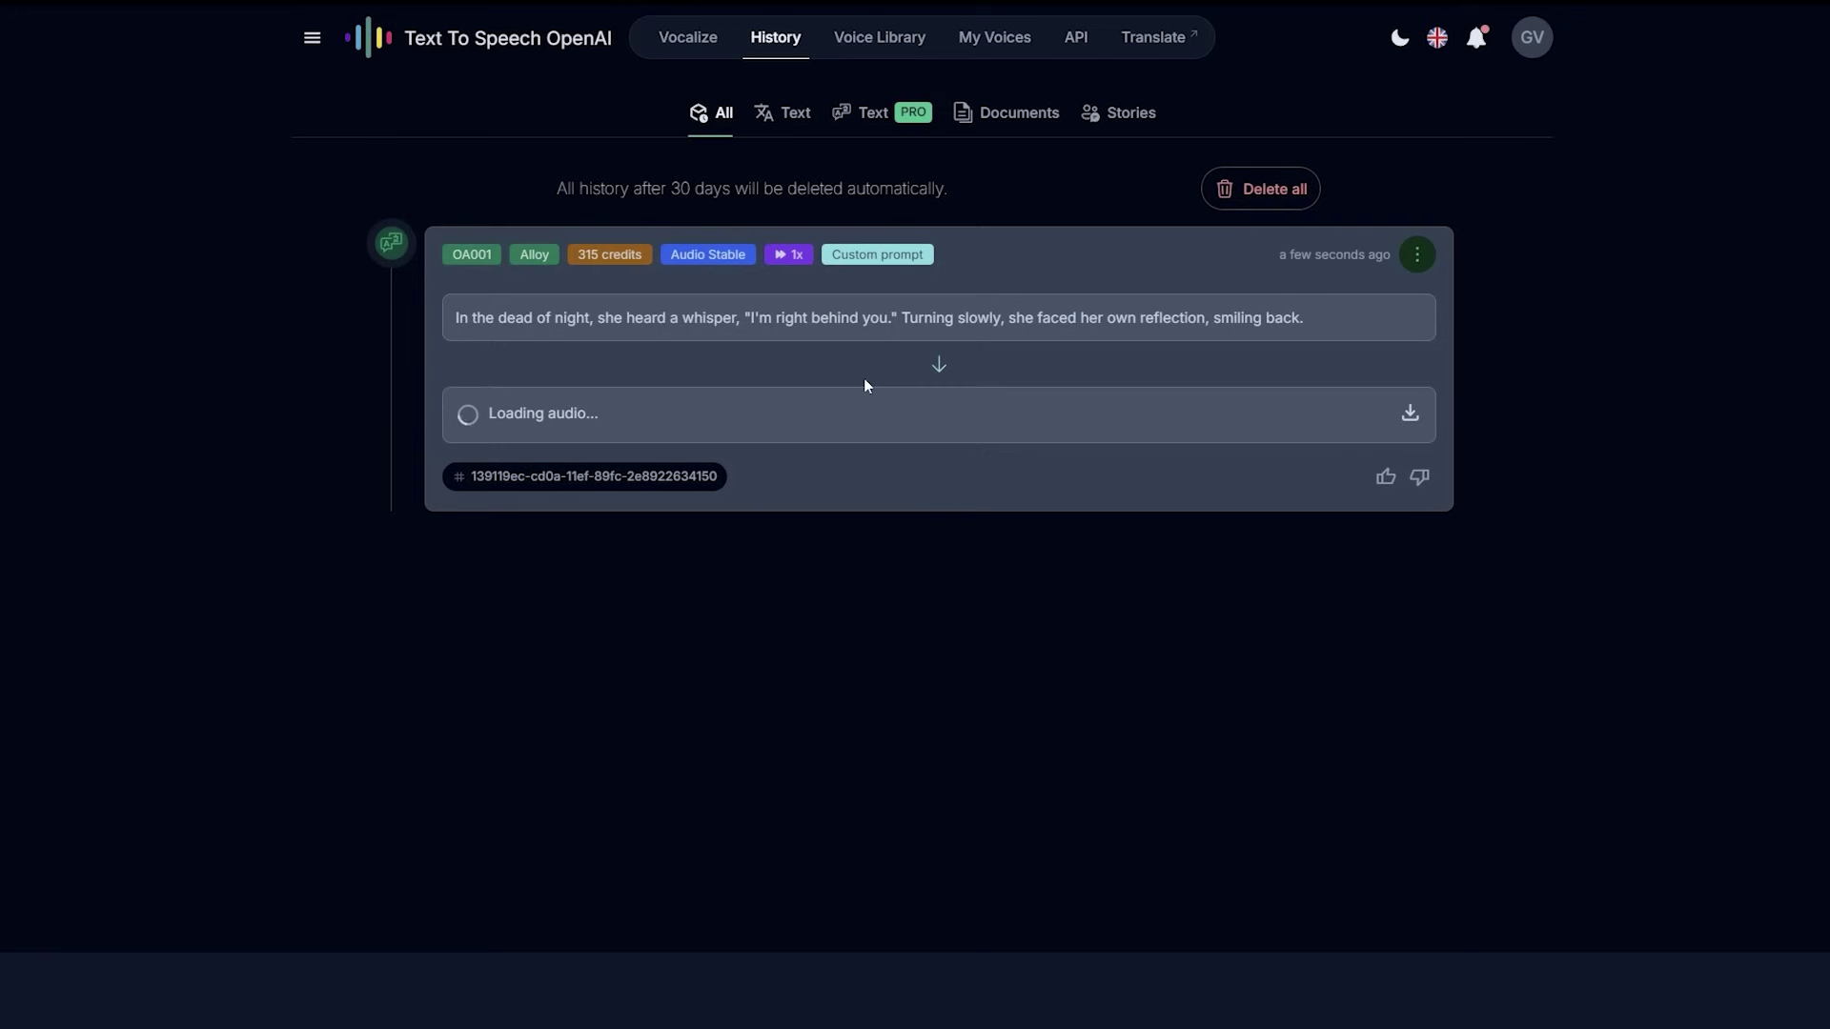
- Play the new 10-second Alloy clip with the scared, crying prompt from History
click(483, 427)
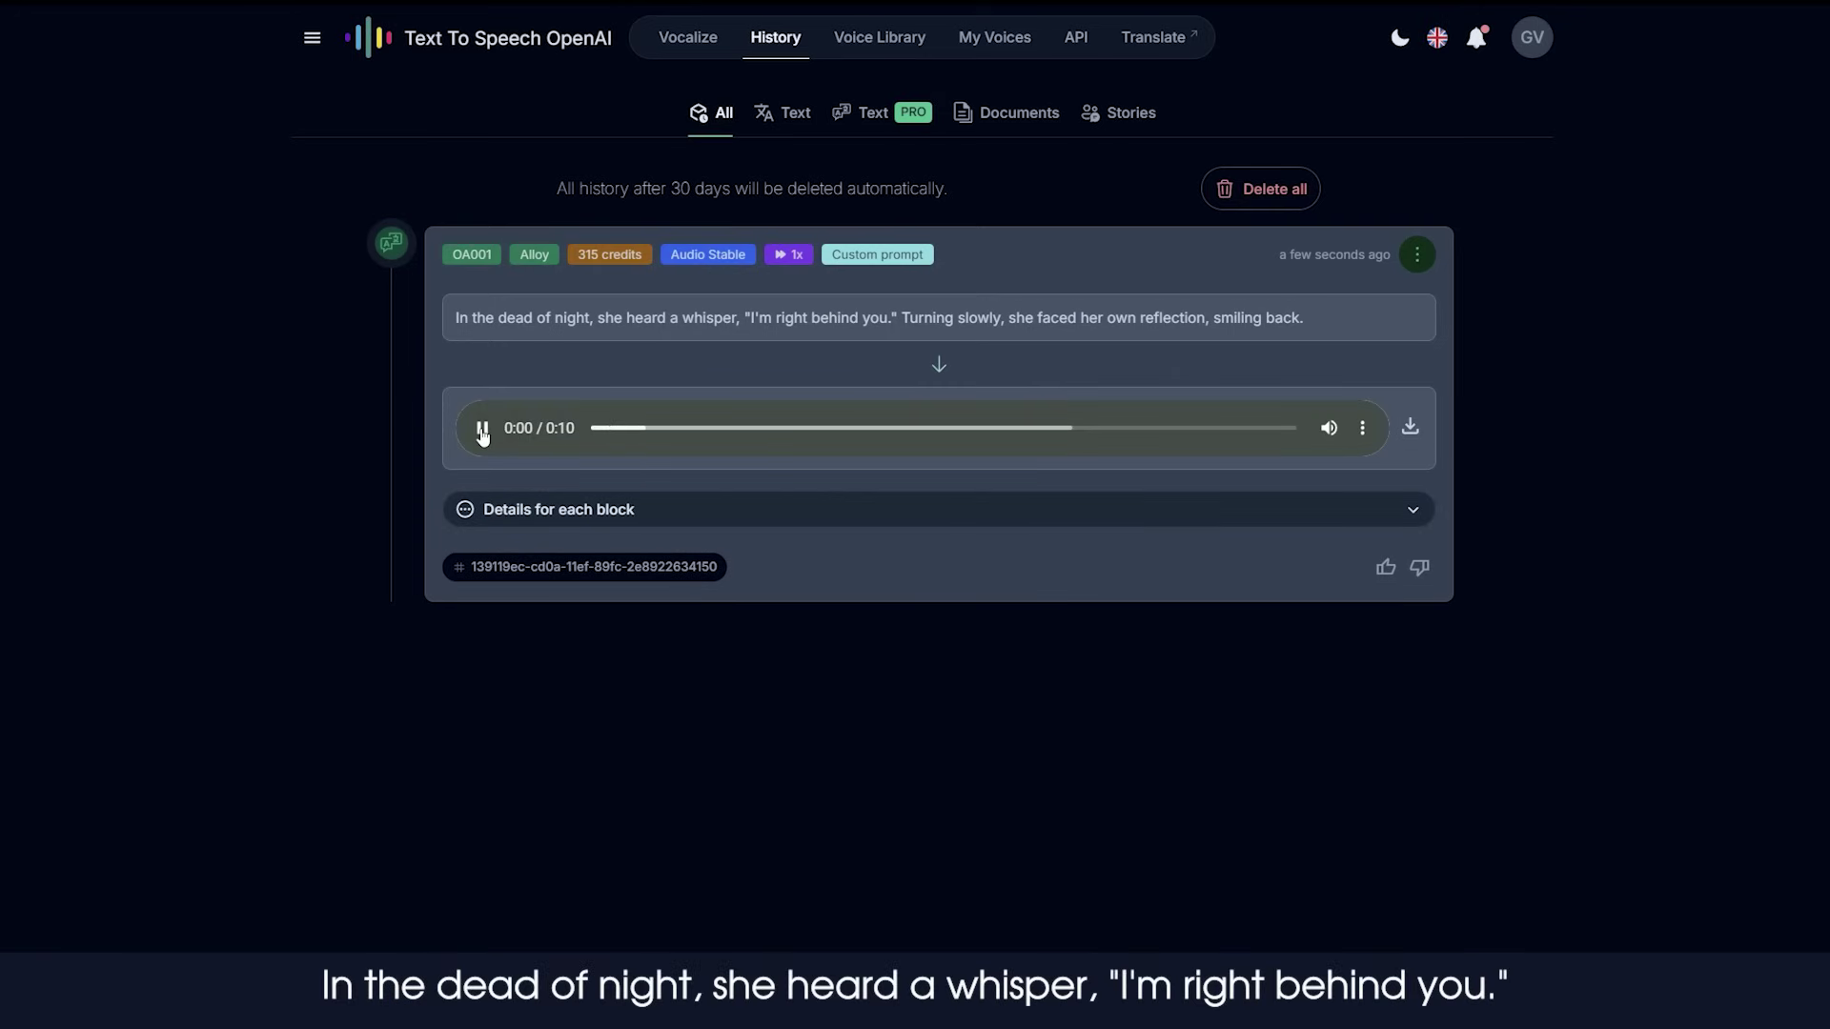